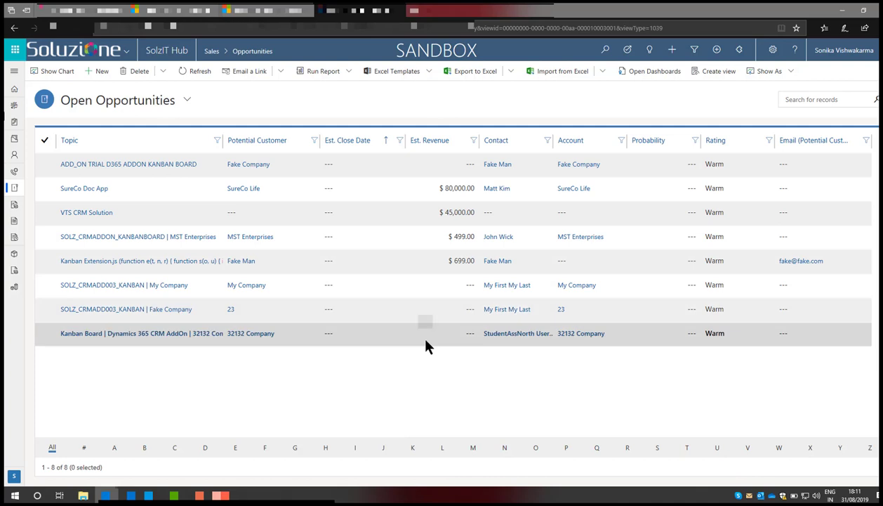
View the SureCo Doc App opportunity's sales process stages and return to the opportunities list
left_click(147, 166)
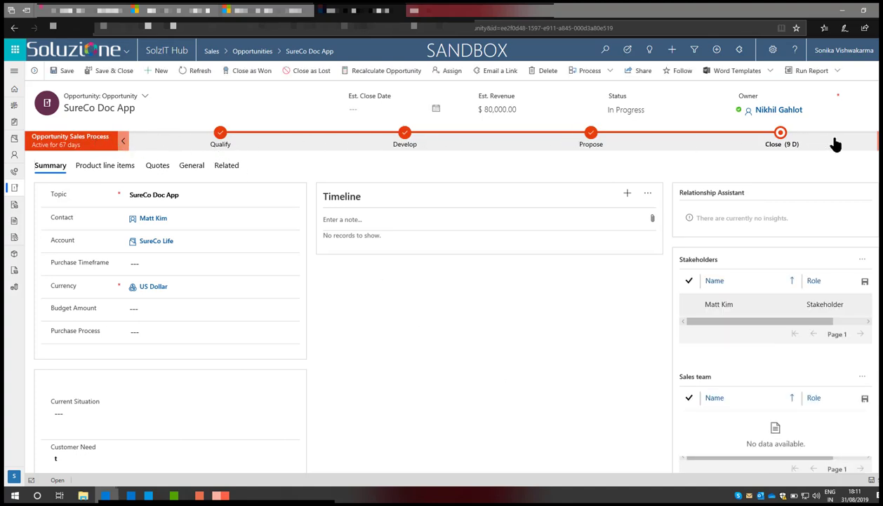
left_click(252, 51)
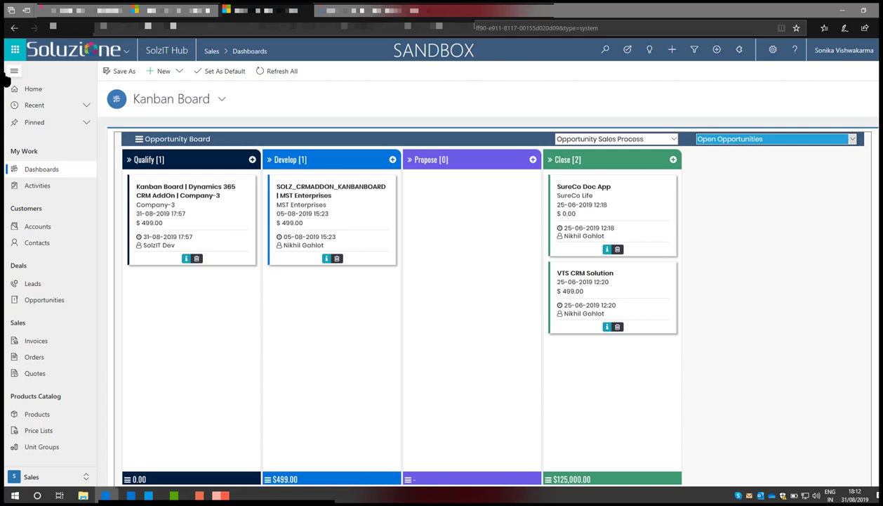
Collapse the site navigation, view the SureCo Doc App record from its Kanban card, and close the record
left_click(13, 72)
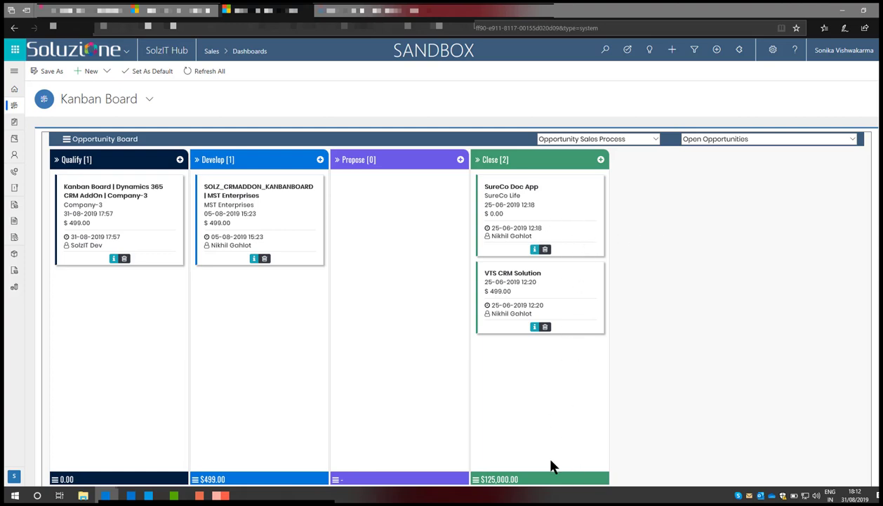
mouse_move(495, 481)
left_click(535, 252)
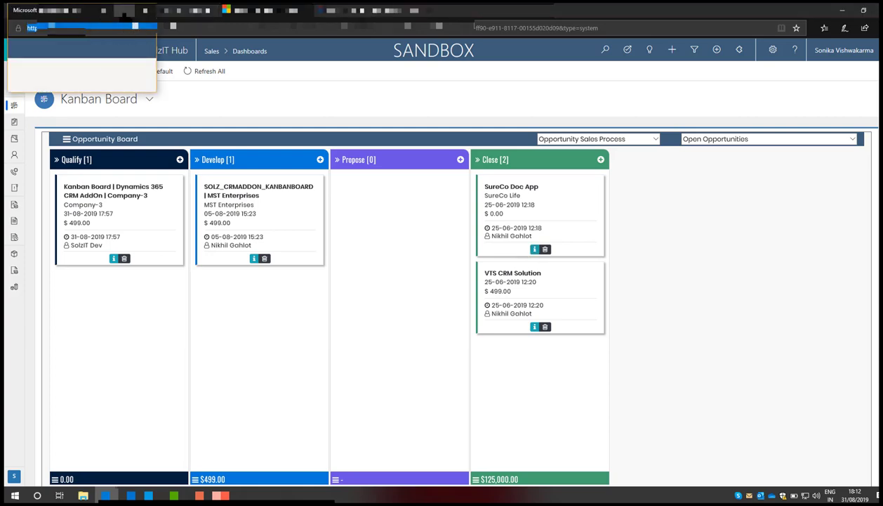
left_click(130, 10)
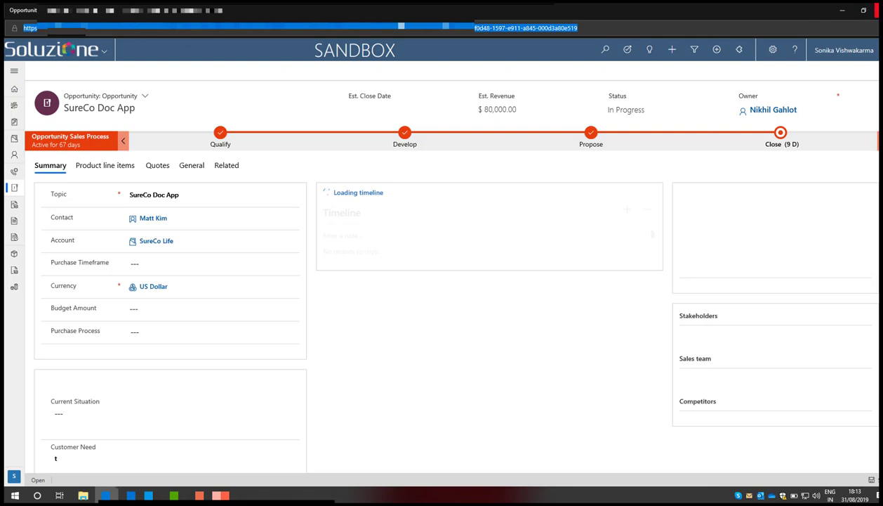
key("ctrl+w")
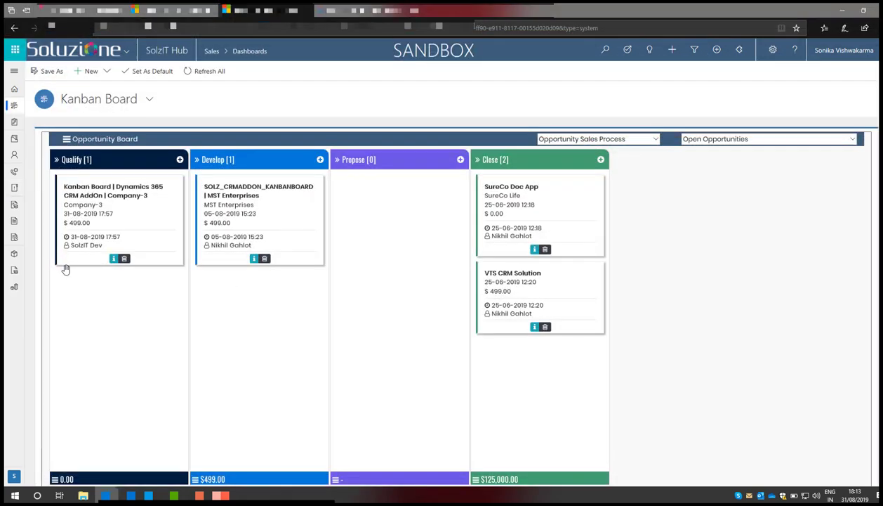
Start deleting the VTS CRM Solution card in the Close lane and dismiss the deletion confirmation
left_click(545, 328)
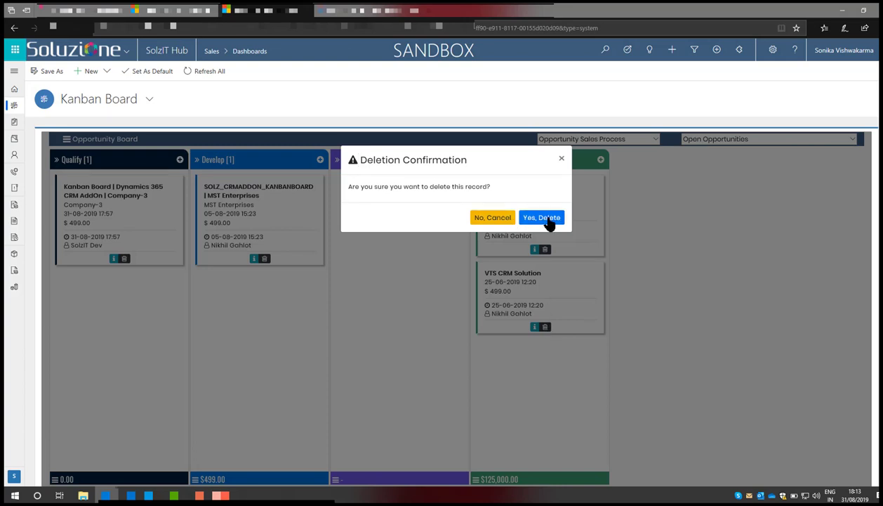
left_click(562, 160)
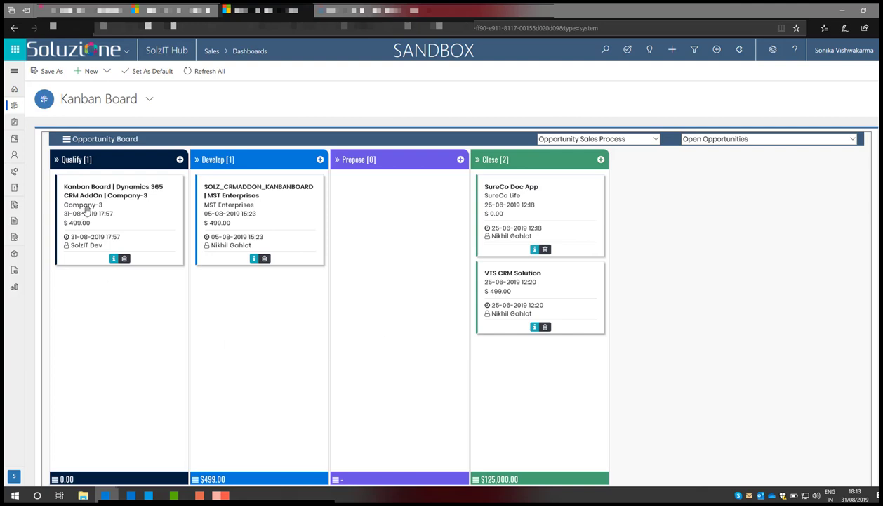
Move the Company-3 opportunity card from the Qualify lane to Develop, and try moving it on to Propose
left_click_drag(85, 211, 238, 309)
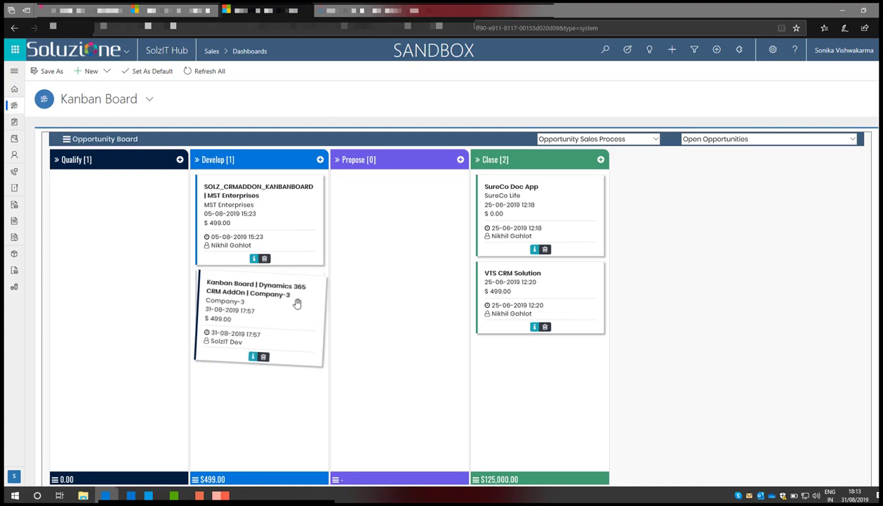
left_click_drag(297, 303, 298, 302)
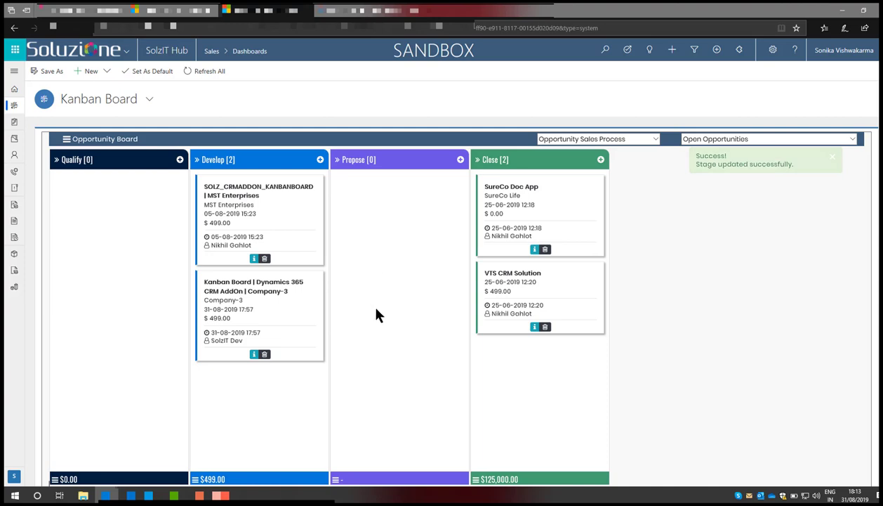
left_click_drag(214, 313, 370, 212)
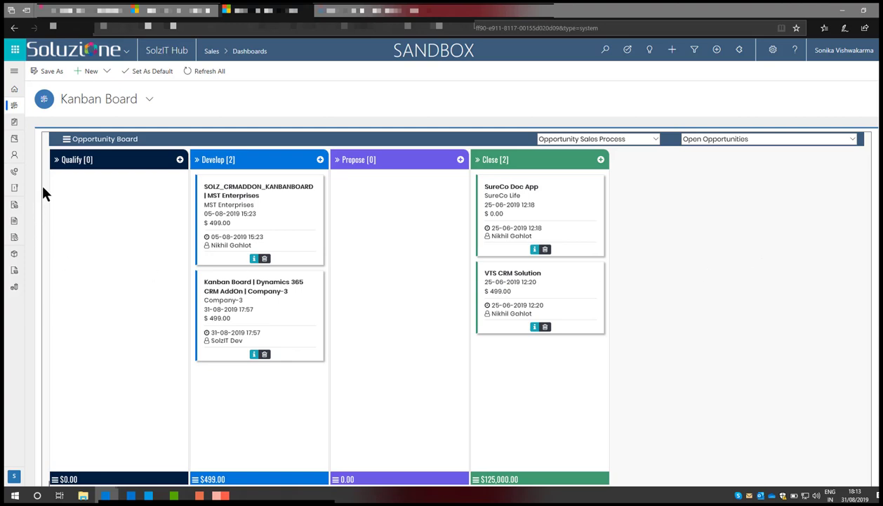
Return to the Kanban entity overview and open a new Kanban Setting record from the Advanced Find results for Kanban Settings
left_click(67, 139)
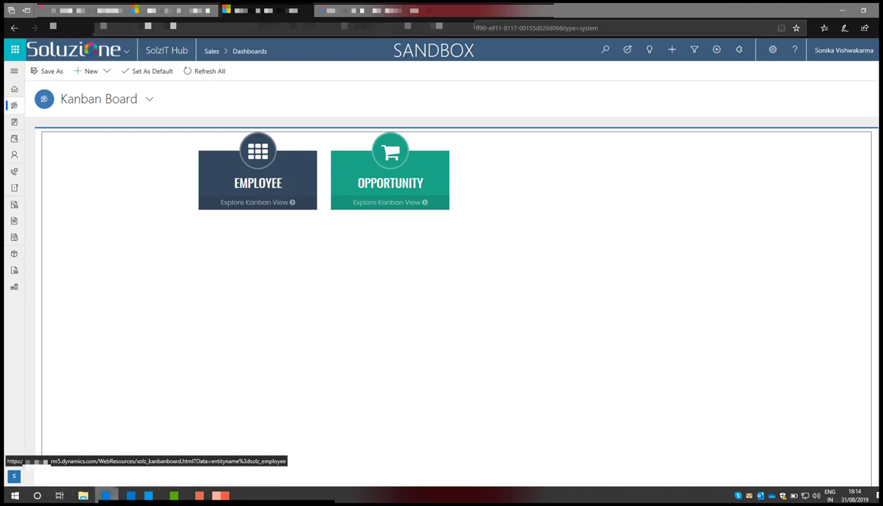
mouse_move(106, 495)
left_click(156, 466)
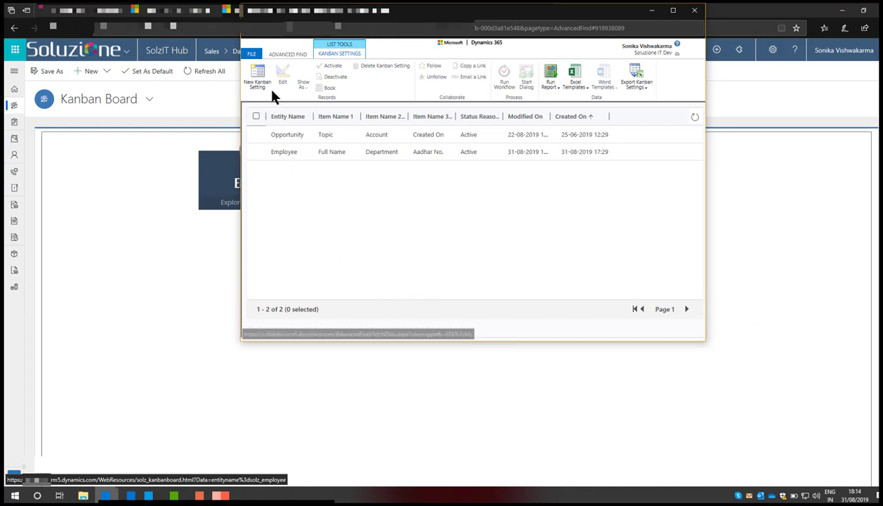
left_click(285, 54)
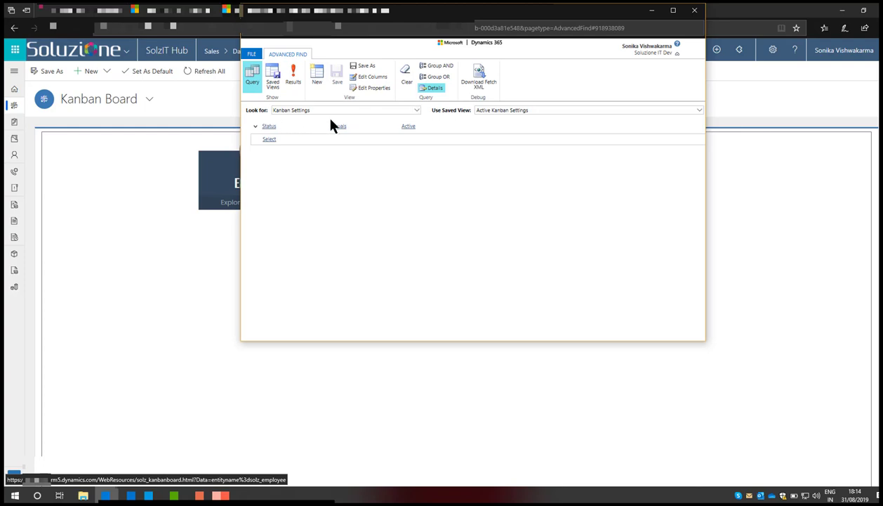
left_click(293, 76)
double_click(660, 304)
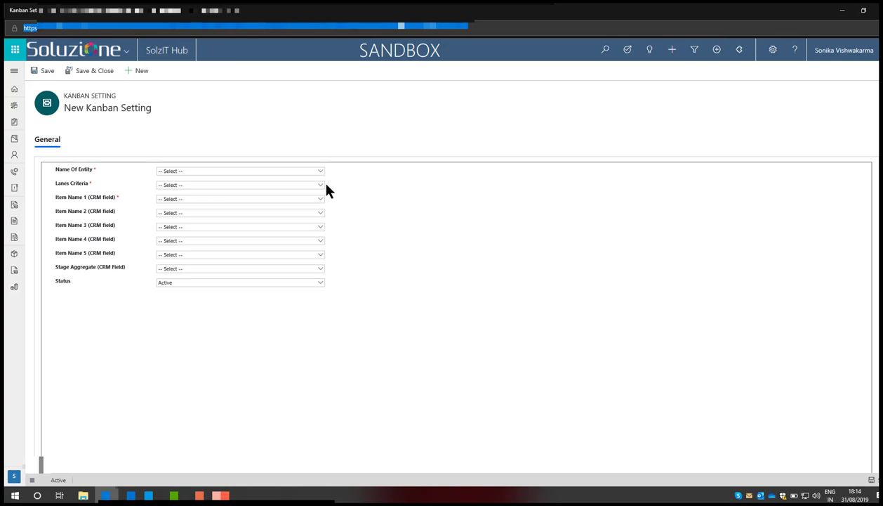
Set the new Kanban setting's entity to Work Item and its lanes criteria to Status Reason
left_click(285, 173)
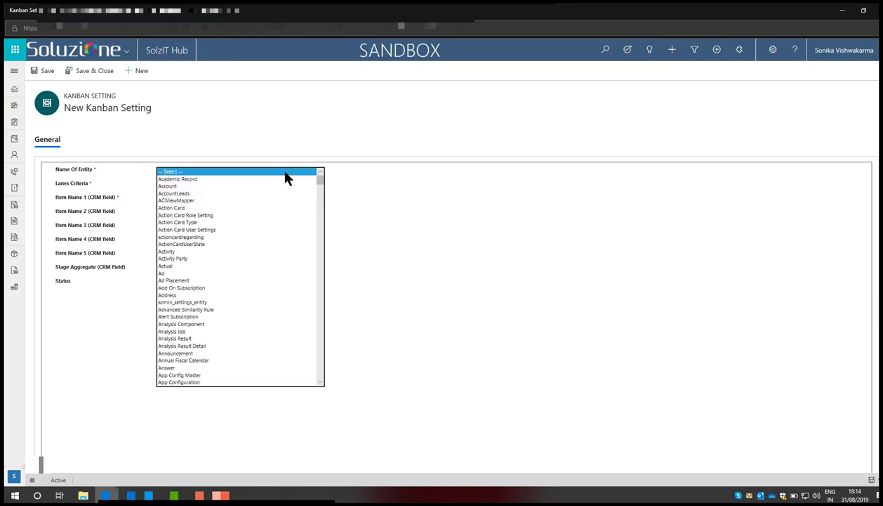
key("End")
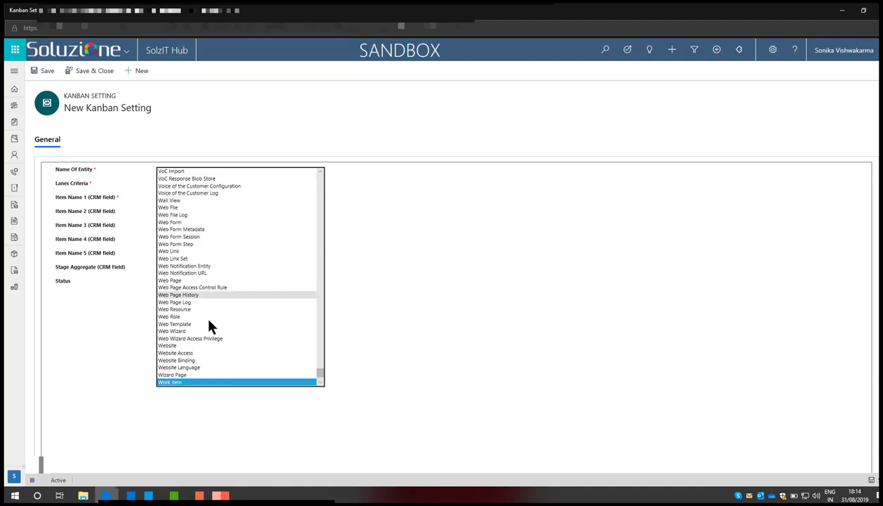
left_click(204, 382)
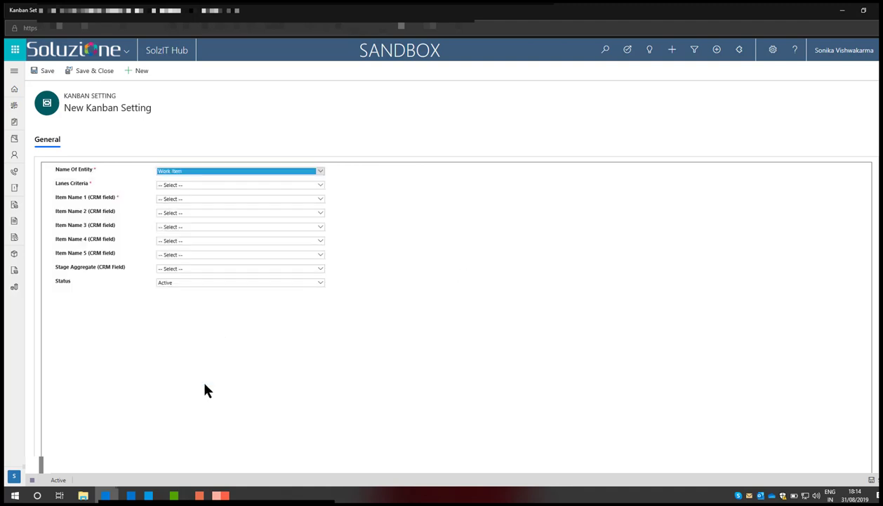
left_click(259, 189)
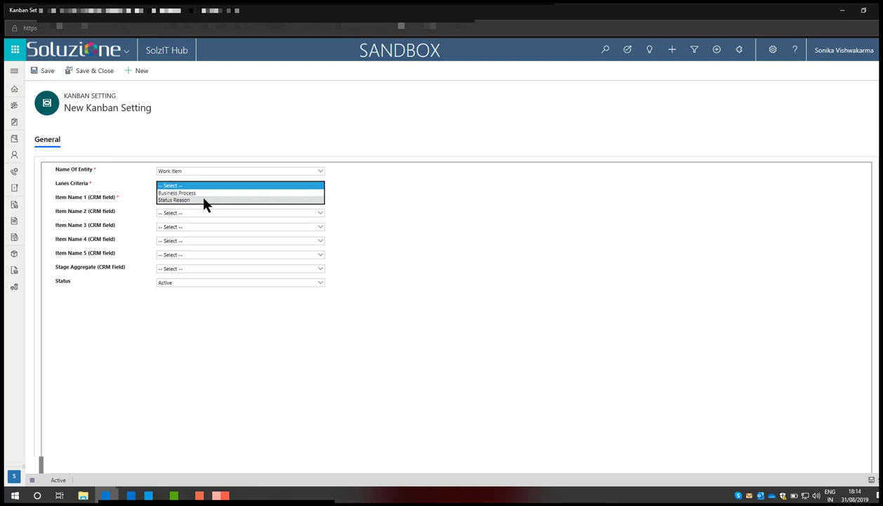
left_click(204, 199)
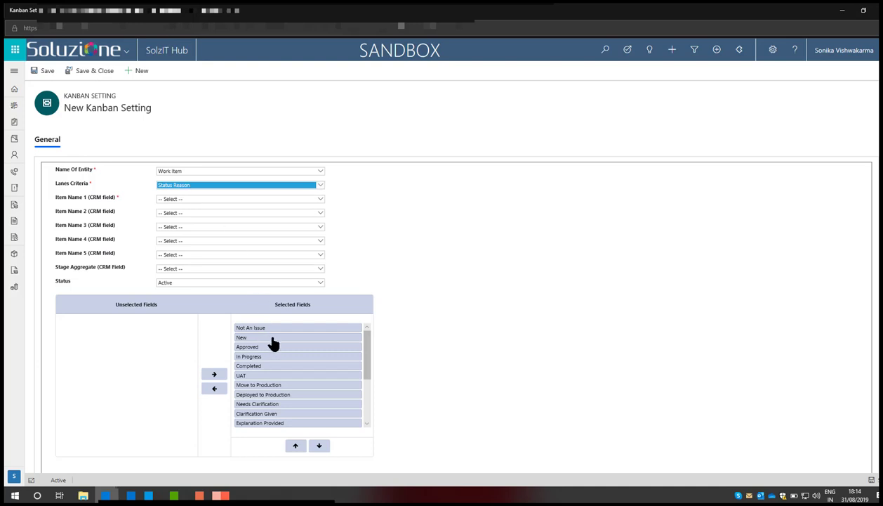
Remove all the status reasons from Needs Clarification through Rejected from the selected lane fields
scroll(317, 379, "down", 10)
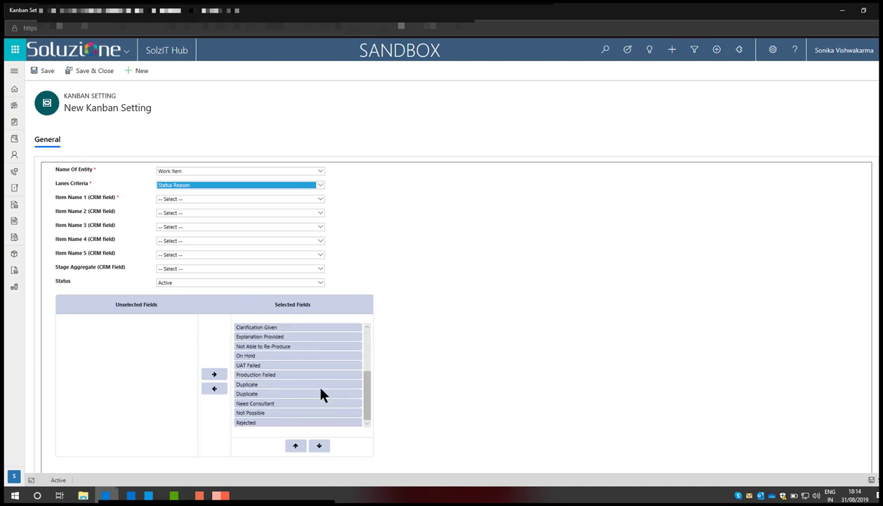
scroll(368, 336, "up", 5)
left_click_drag(366, 396, 363, 339)
scroll(360, 344, "down", 3)
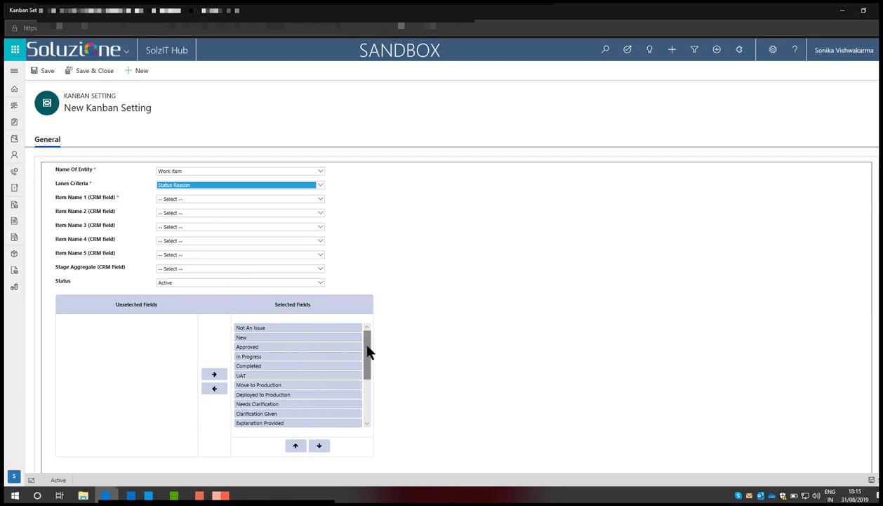
left_click_drag(369, 351, 372, 401)
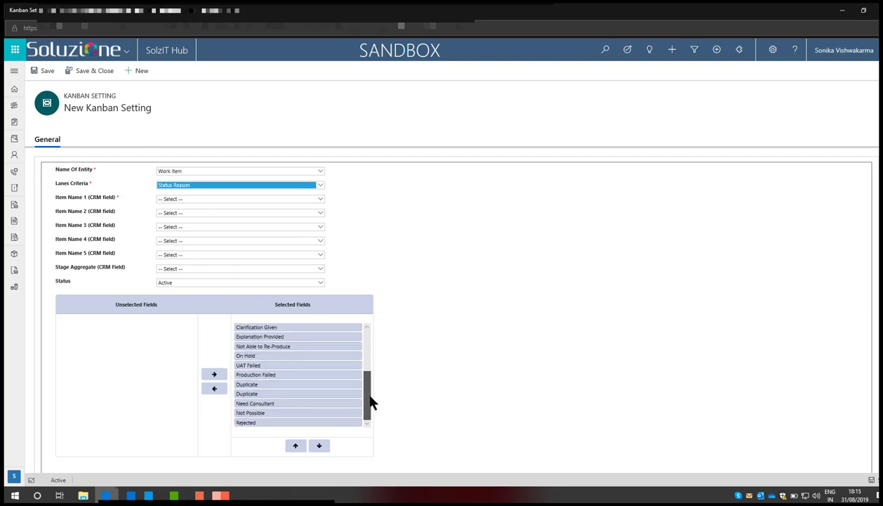
left_click(256, 422)
left_click(267, 413, "ctrl")
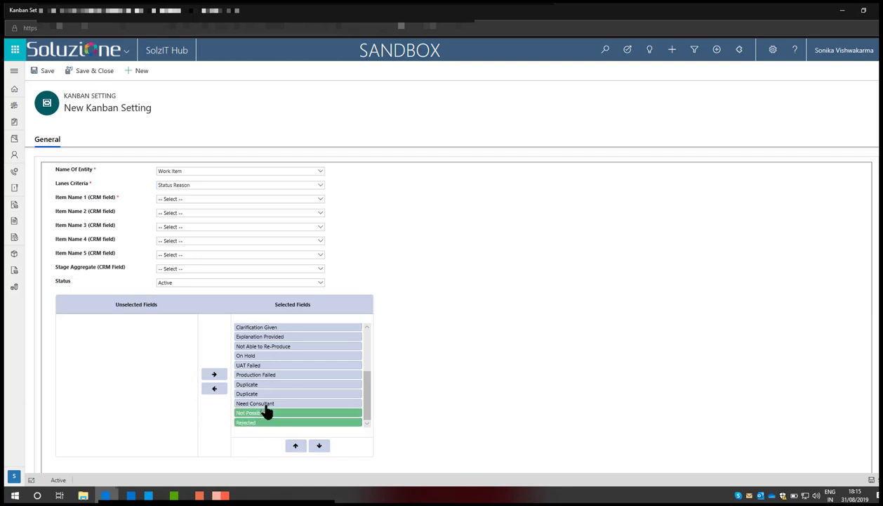
left_click(256, 403, "ctrl")
left_click(248, 393, "ctrl")
left_click(252, 384, "ctrl")
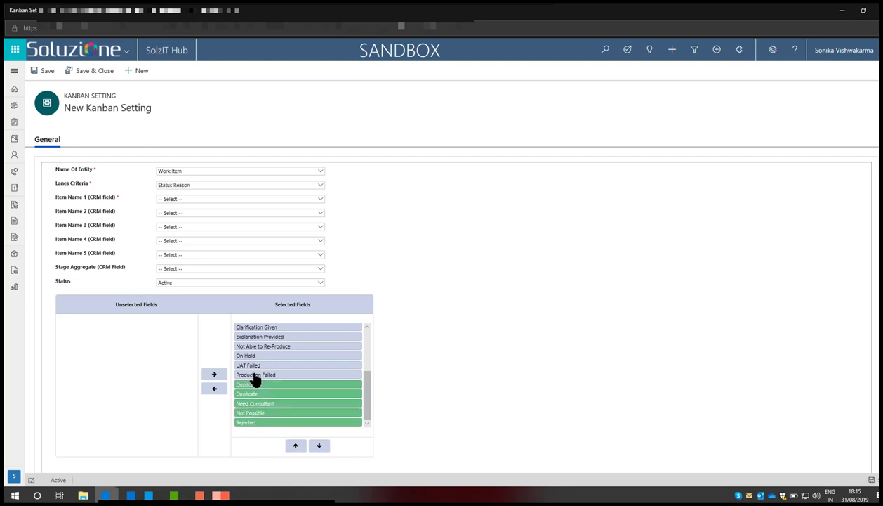
left_click(255, 375, "ctrl")
left_click(250, 365, "ctrl")
left_click(246, 356, "ctrl")
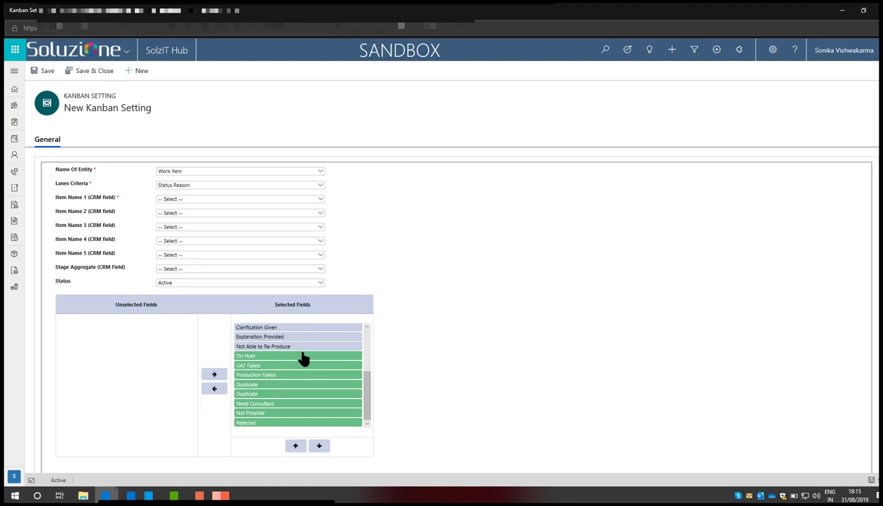
scroll(303, 358, "up", 3)
left_click(214, 390)
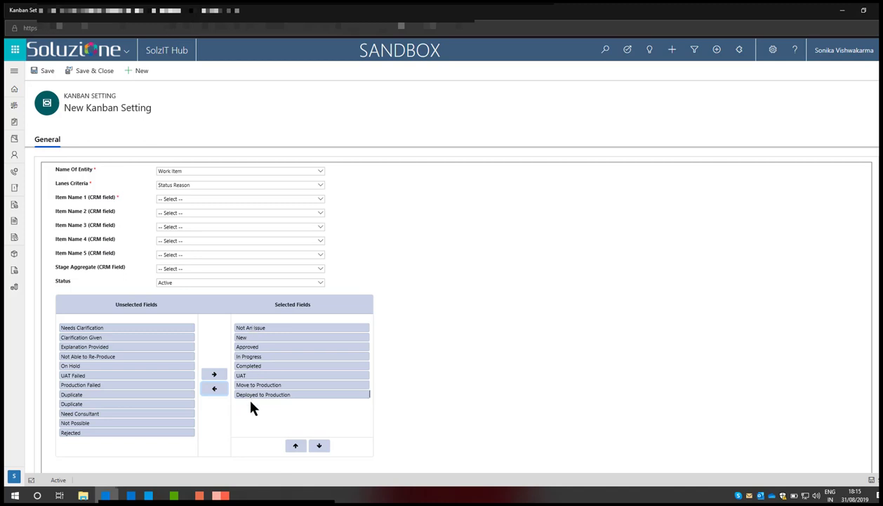
Place New first in the selected lane fields and remove Not An Issue from them
left_click(257, 338)
left_click(295, 447)
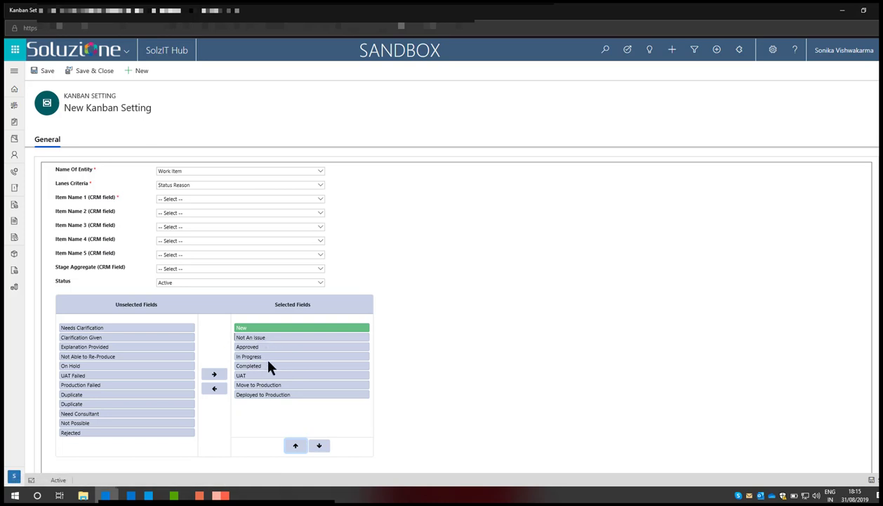
left_click(261, 337)
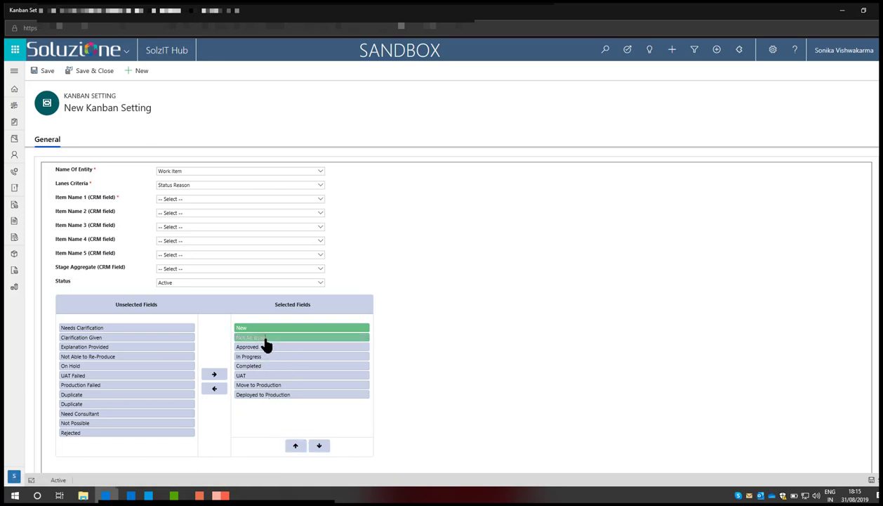
double_click(267, 337)
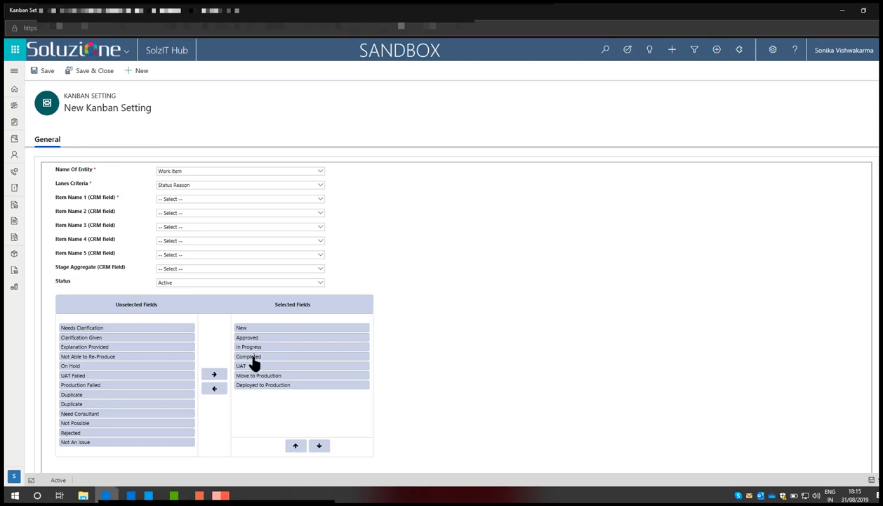
Reorder the selected lane fields so that Completed comes last, below Deployed to Production
left_click(251, 357)
left_click(320, 448)
left_click(319, 447)
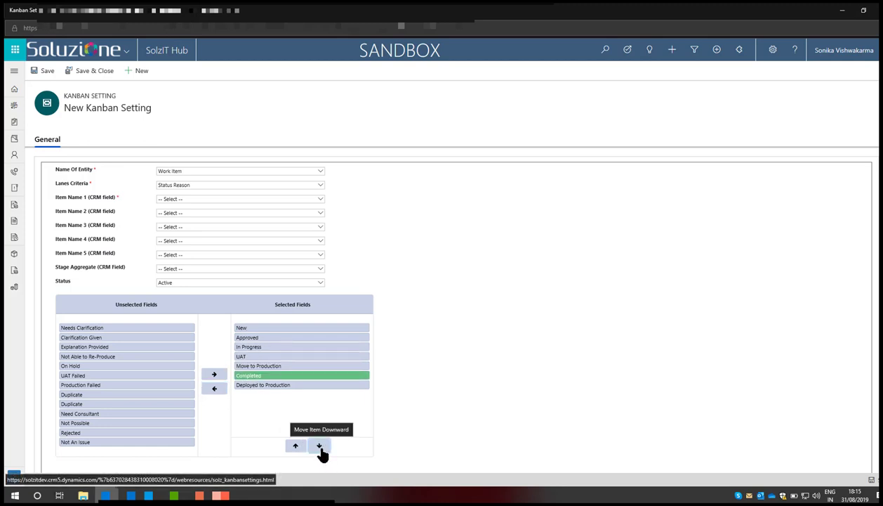
left_click(319, 447)
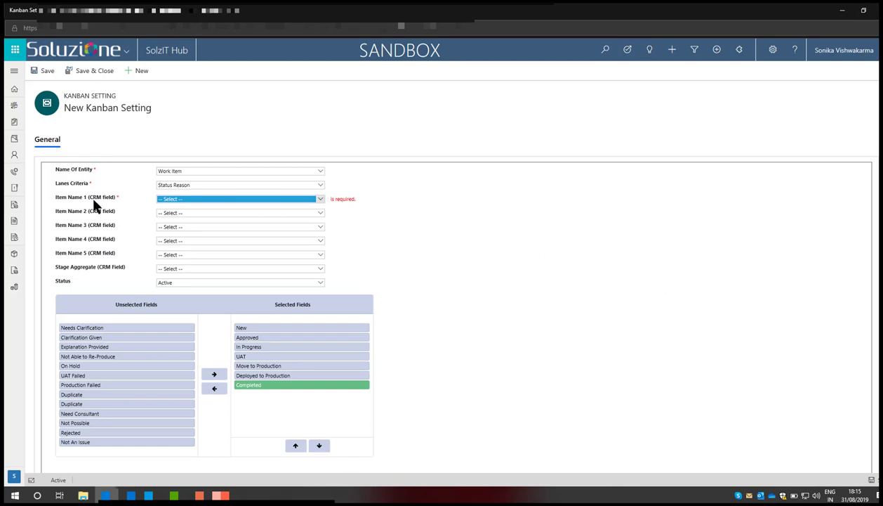
Set Item Name 1 of the new Kanban setting to the Title field
left_click(206, 204)
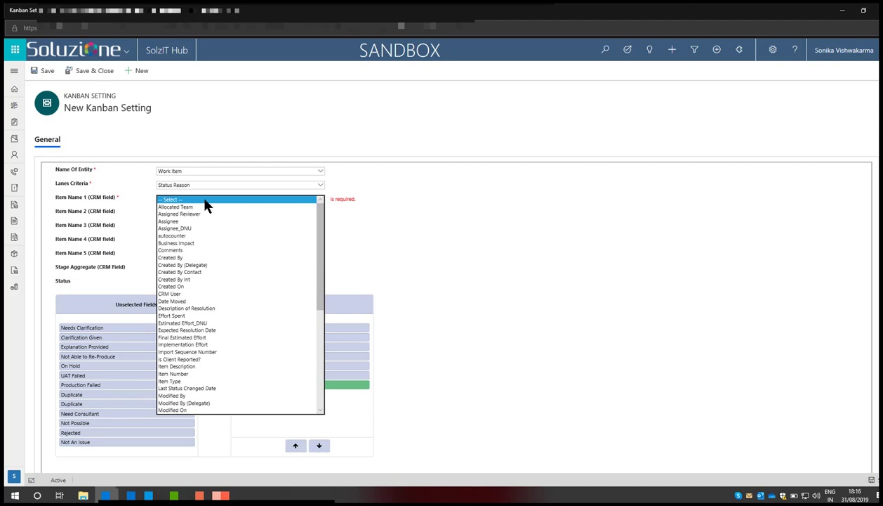
key("t")
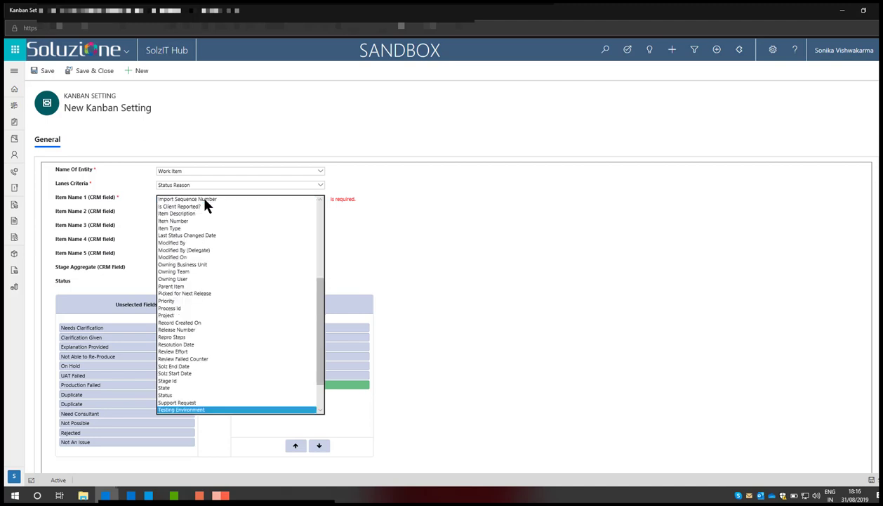
key("Down")
key("Down")
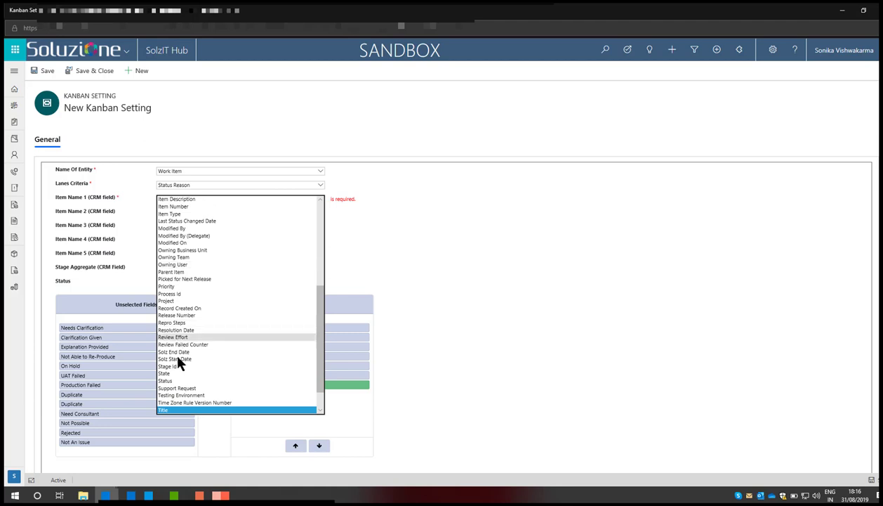
left_click(188, 409)
Set Item Names 2 to 5 to Assignee, Priority, Expected Resolution Date and Assigned Reviewer, and save the Kanban setting
key("Tab")
key("Tab")
key("Tab")
key("Tab")
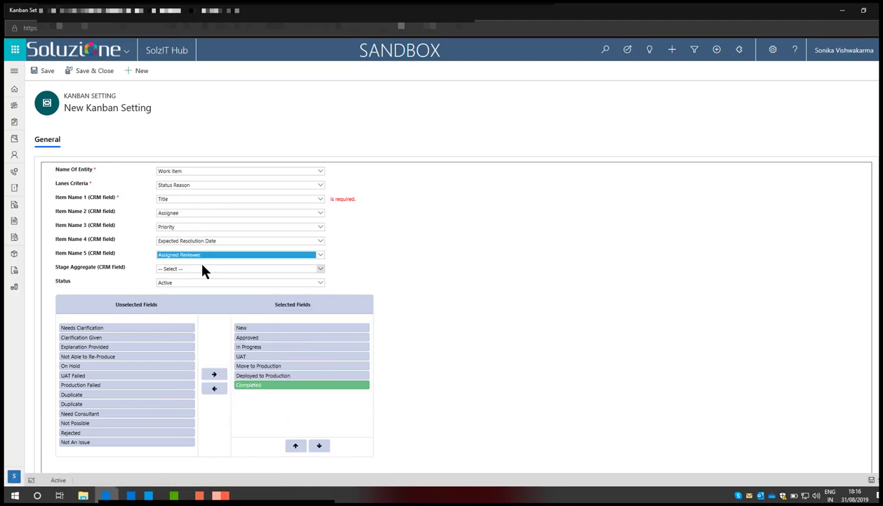
key("Tab")
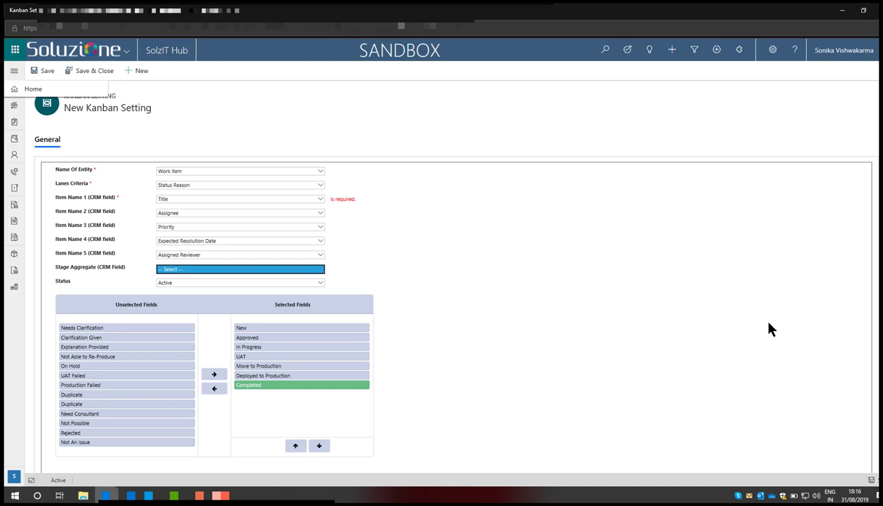
scroll(456, 281, "down", 5)
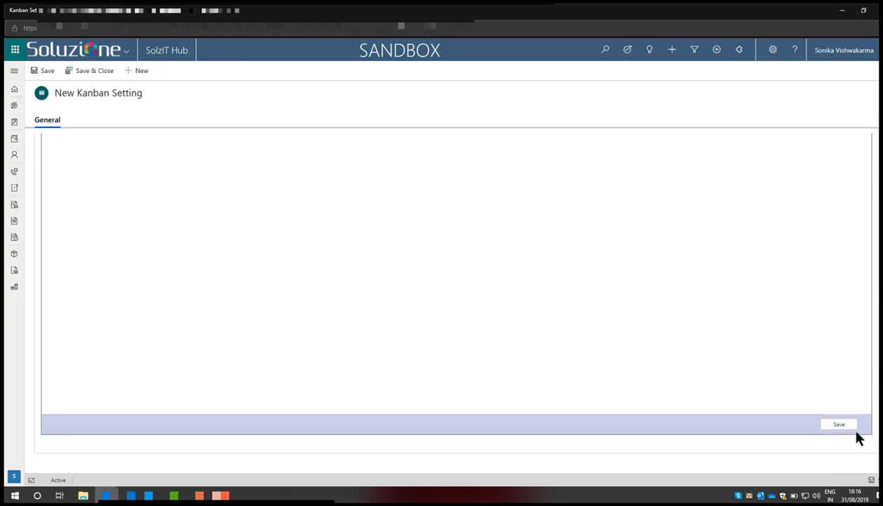
left_click(839, 425)
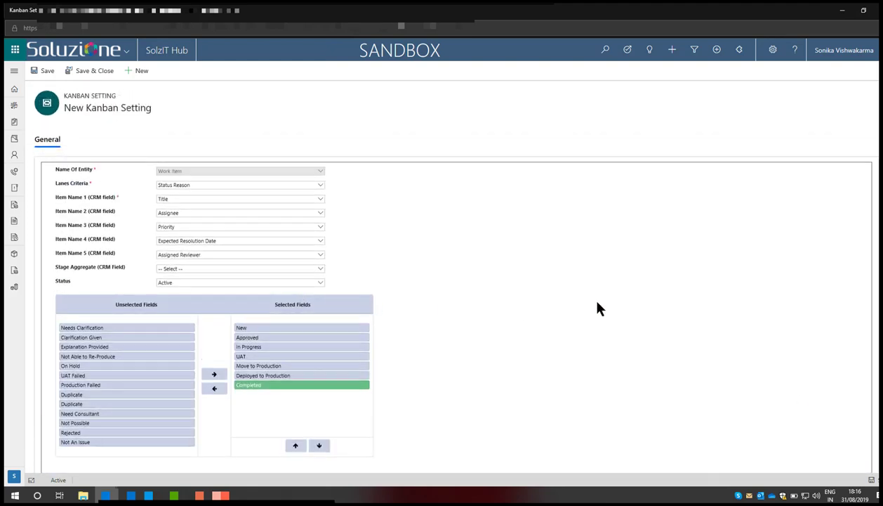
Switch to the Kanban Board dashboard window and refresh the page
key("alt+Tab")
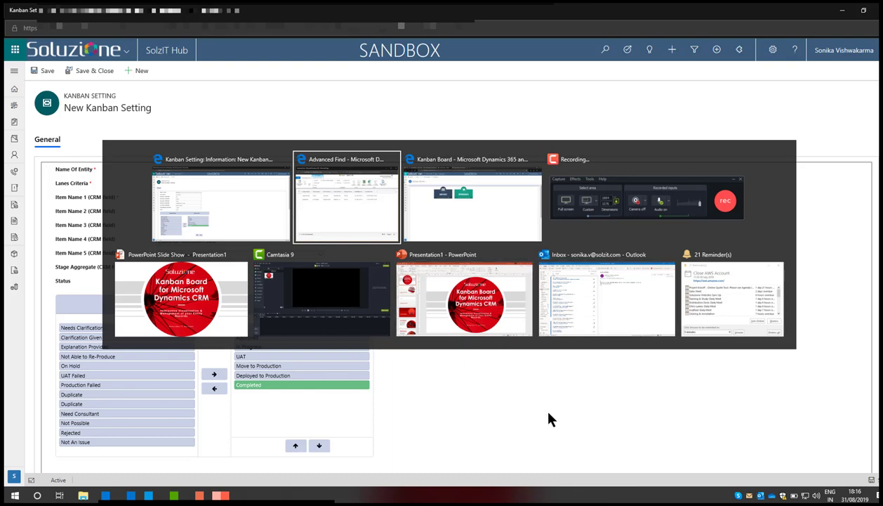
key("alt+Tab")
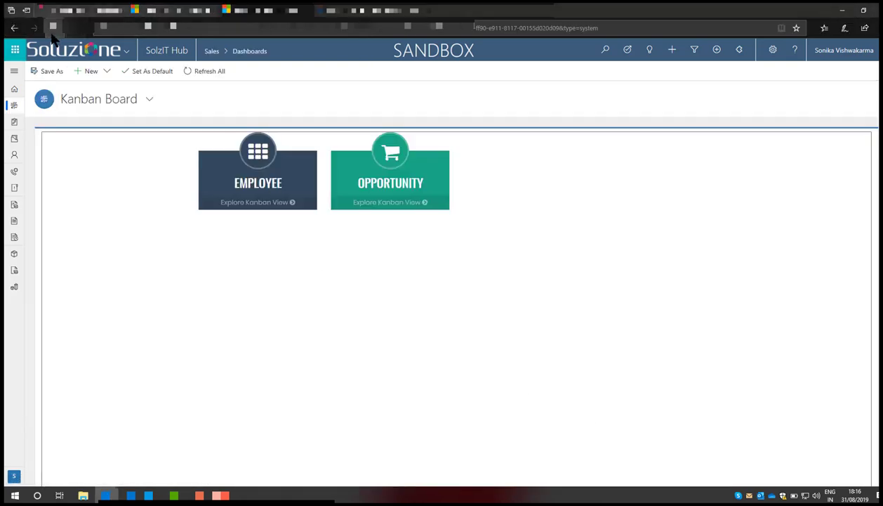
key("F5")
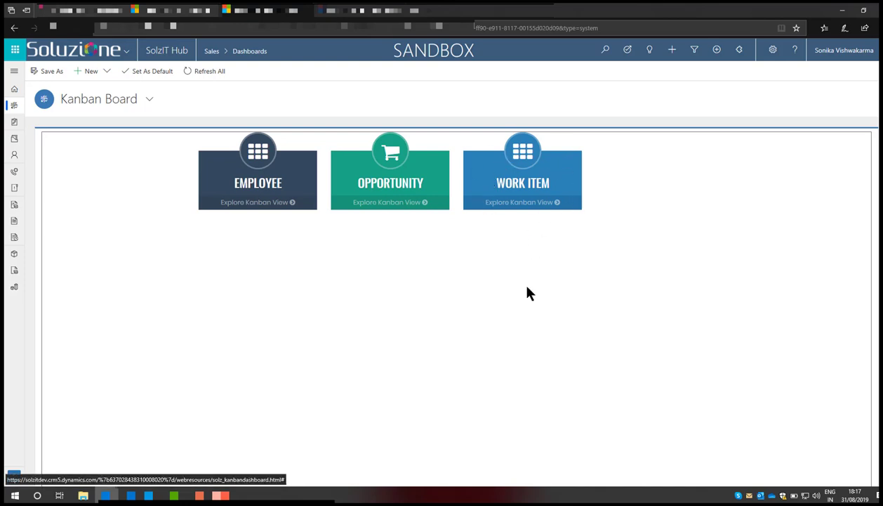
Open the Work Item Kanban board and display its records with the Active To-do's view
left_click(518, 206)
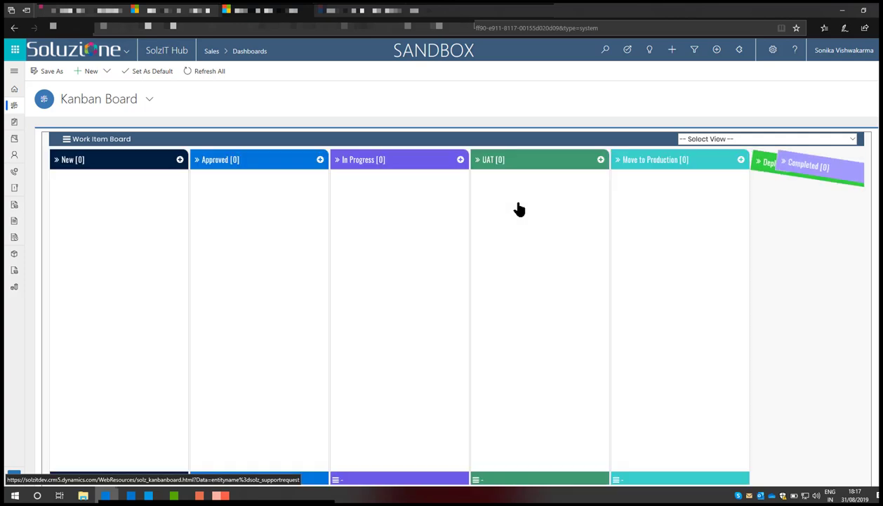
left_click(819, 143)
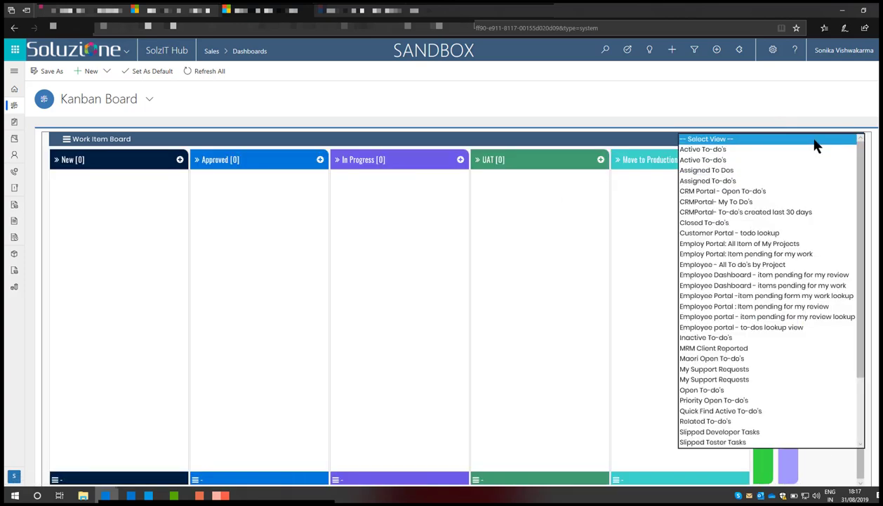
left_click(716, 150)
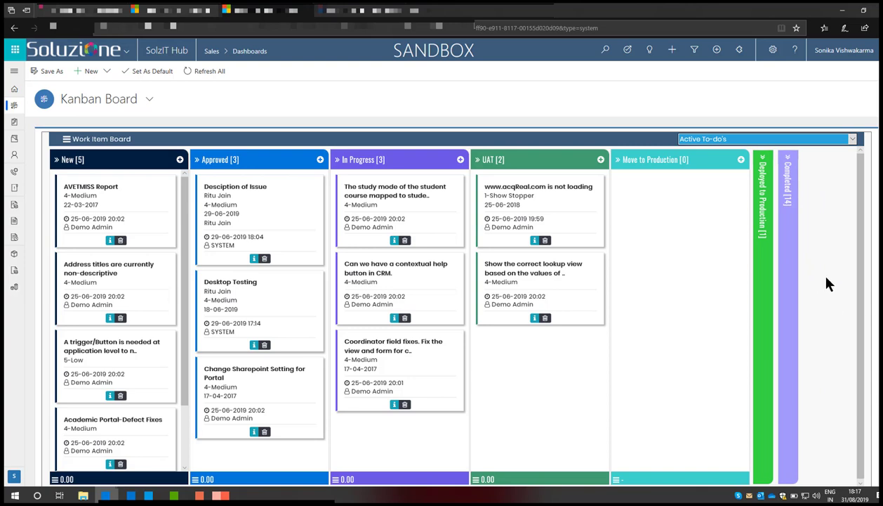
Minimize the Move to Production and UAT lanes, expand Completed, and expand and re-minimize Deployed to Production
left_click(619, 158)
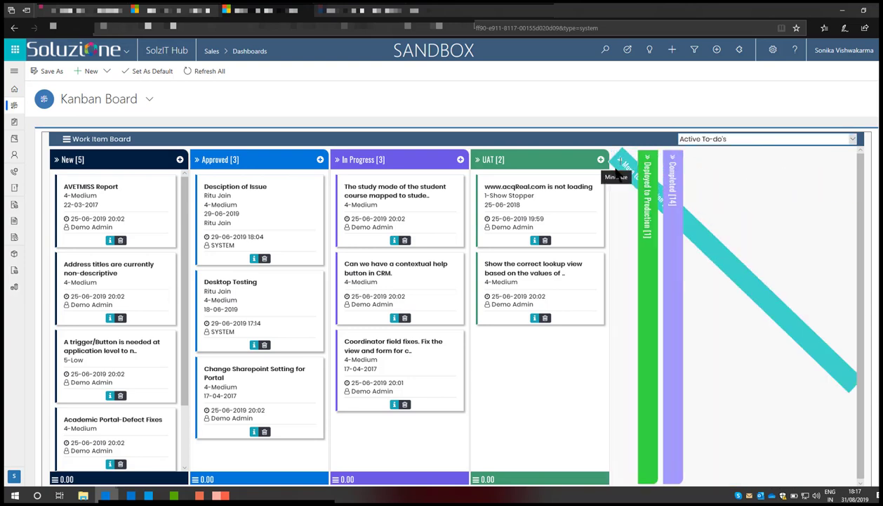
left_click(671, 158)
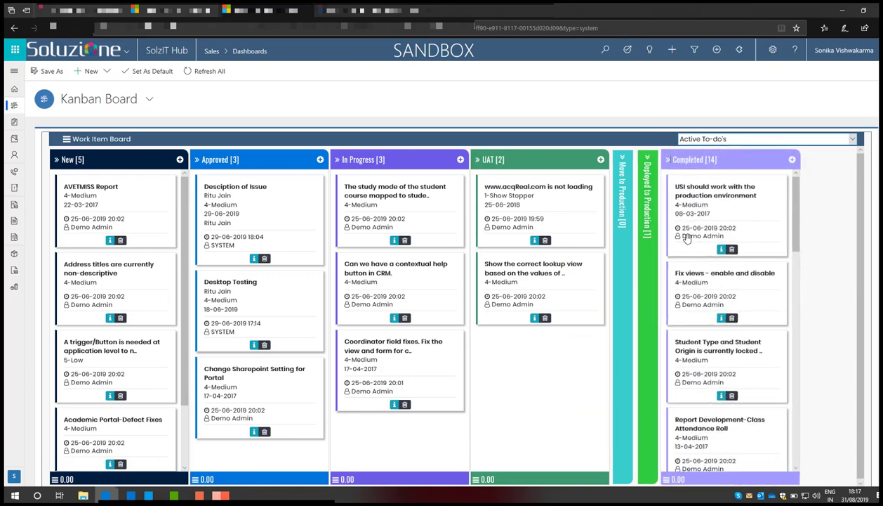
left_click(636, 155)
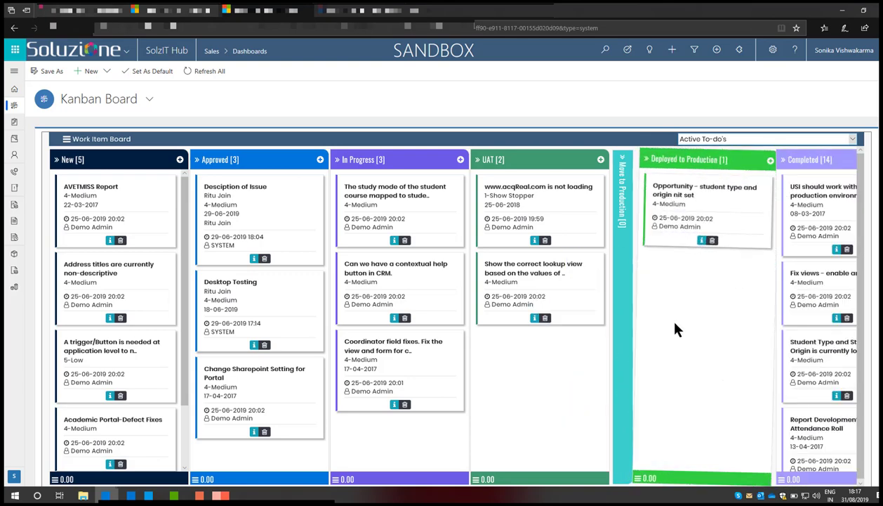
left_click(477, 158)
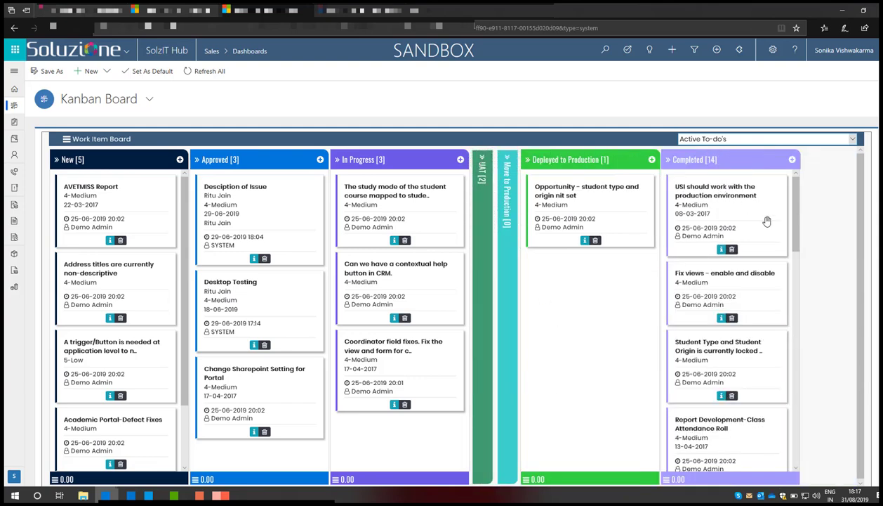
left_click(527, 159)
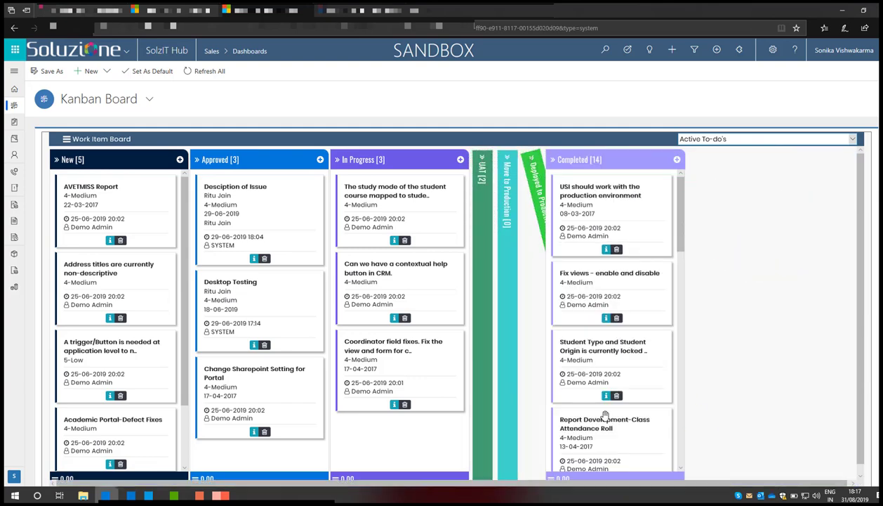
Move the Change Sharepoint Setting for Portal card from the Approved lane to the In Progress lane
scroll(342, 349, "down", 1)
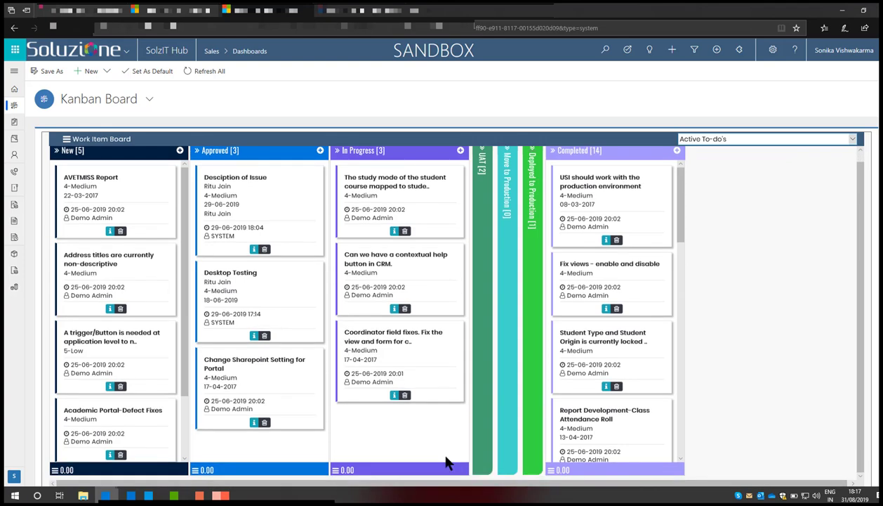
left_click_drag(239, 381, 397, 438)
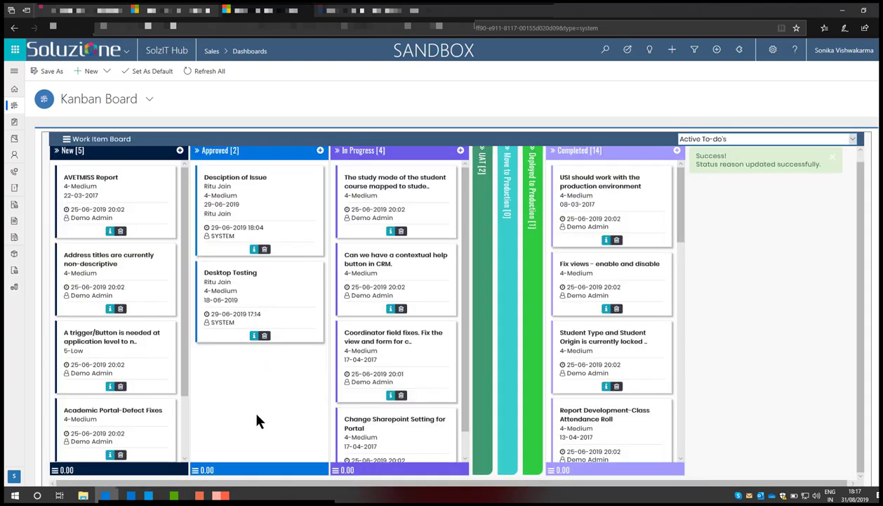
scroll(252, 417, "up", 1)
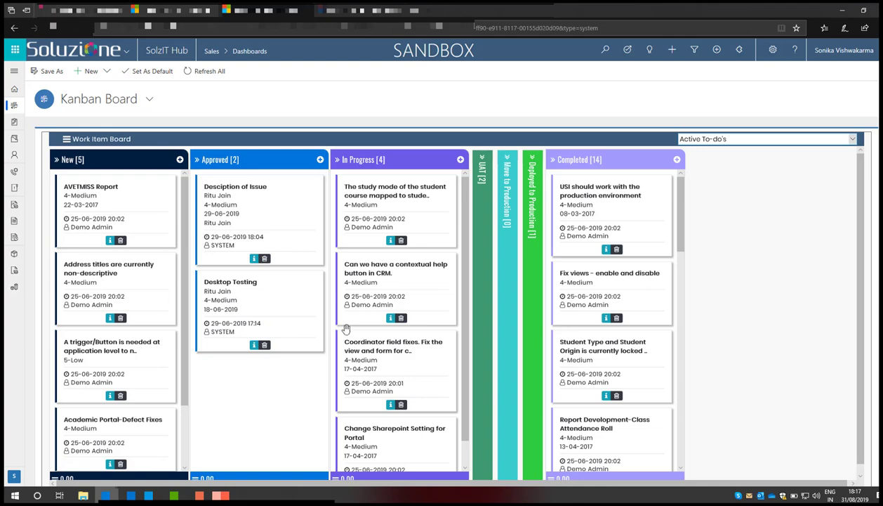
scroll(801, 263, "down", 2)
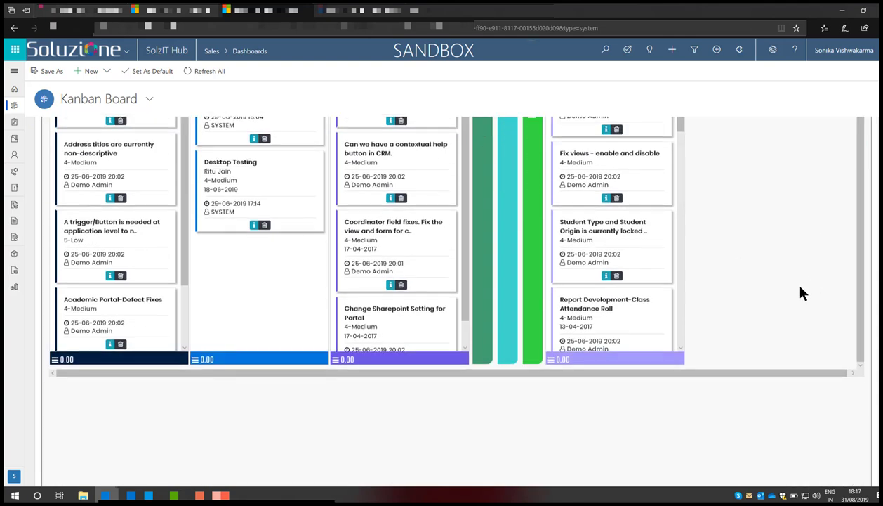
scroll(800, 292, "up", 2)
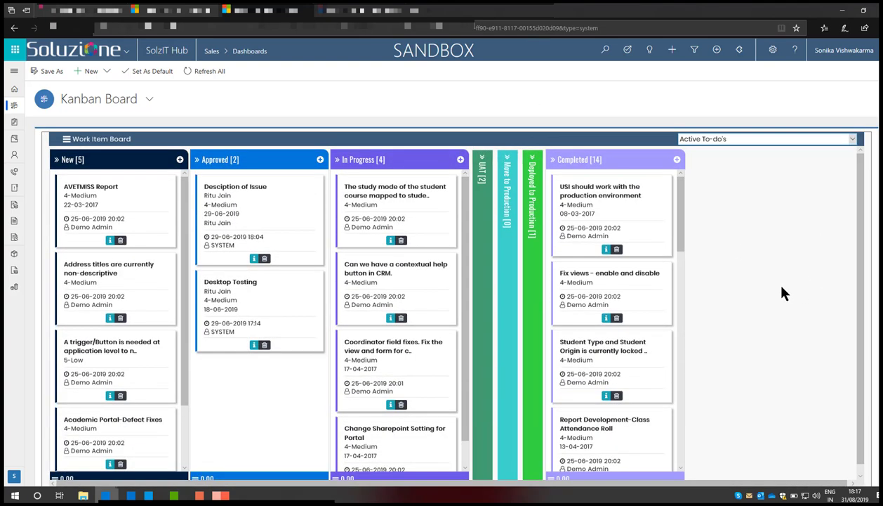